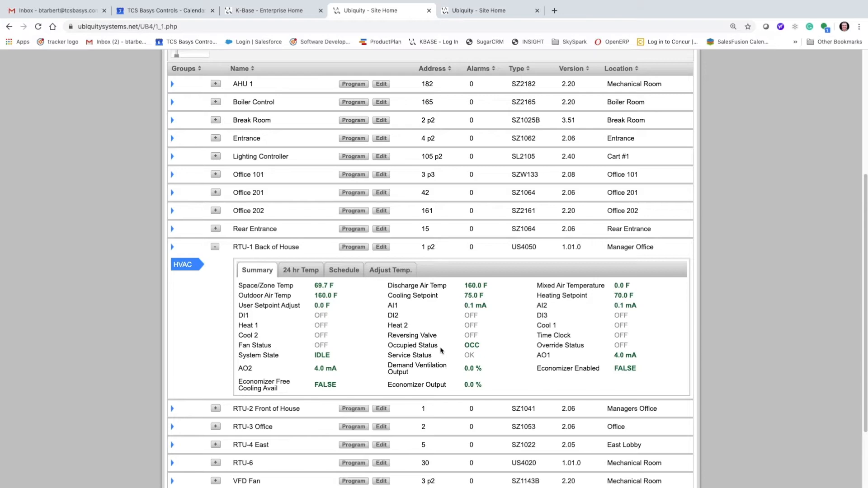
Open the point renaming and hiding settings from the RTU-1 Back of House controller's programming, continuing past the unsaved-changes prompt.
click(357, 248)
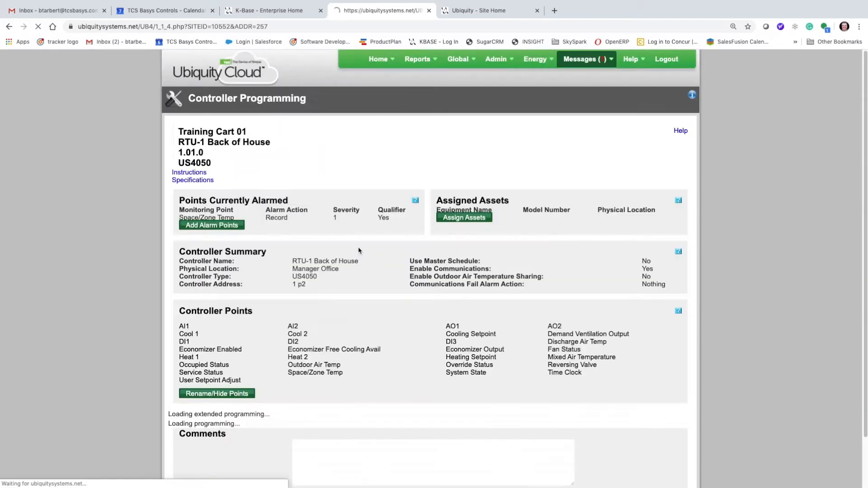
scroll(353, 262, down, 5)
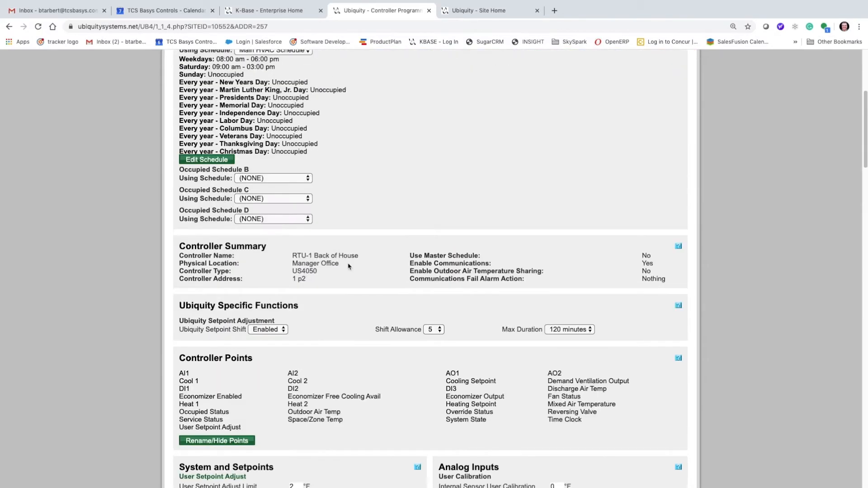
scroll(349, 267, down, 3)
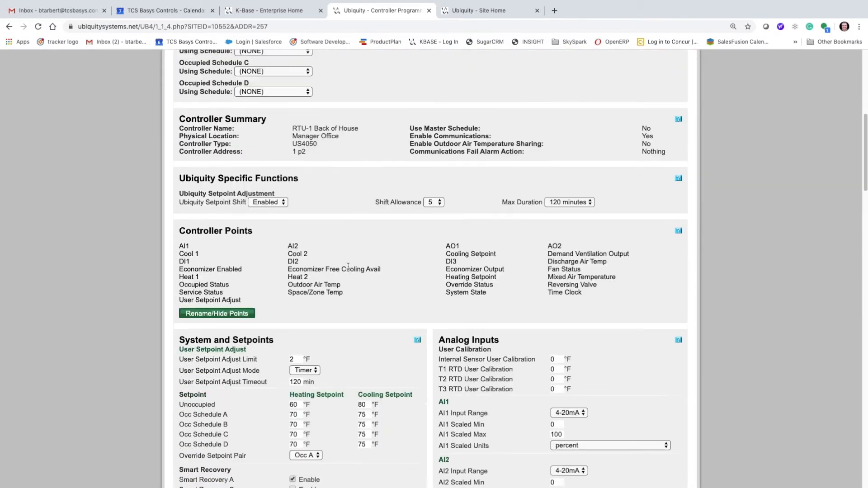
click(221, 318)
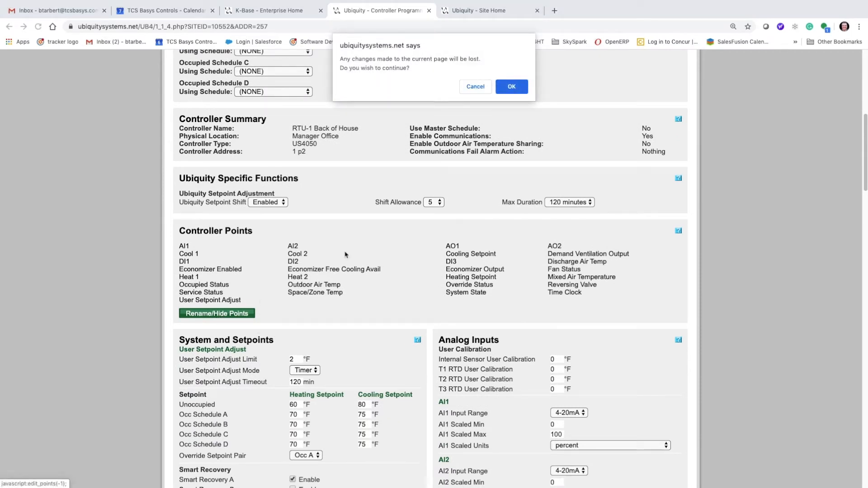
click(523, 90)
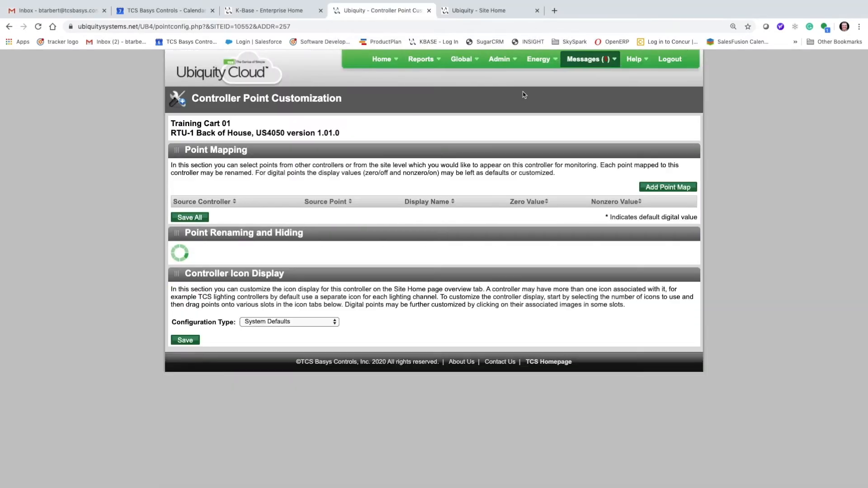
scroll(357, 318, down, 3)
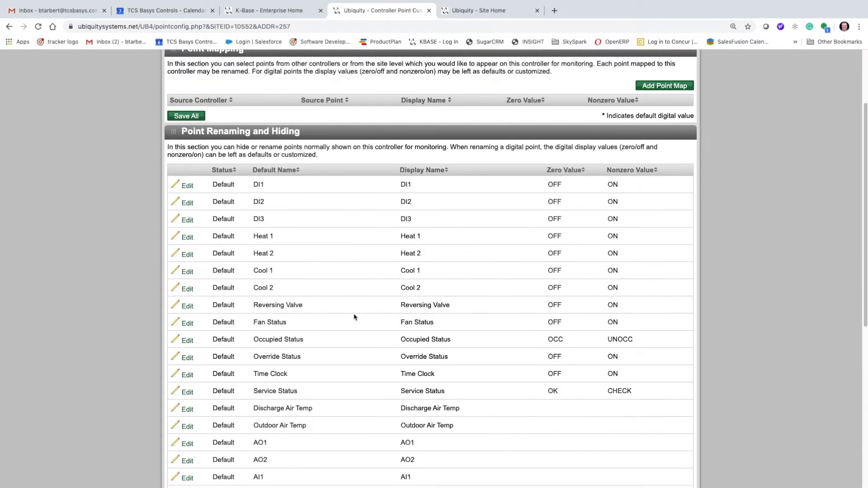
scroll(350, 304, down, 2)
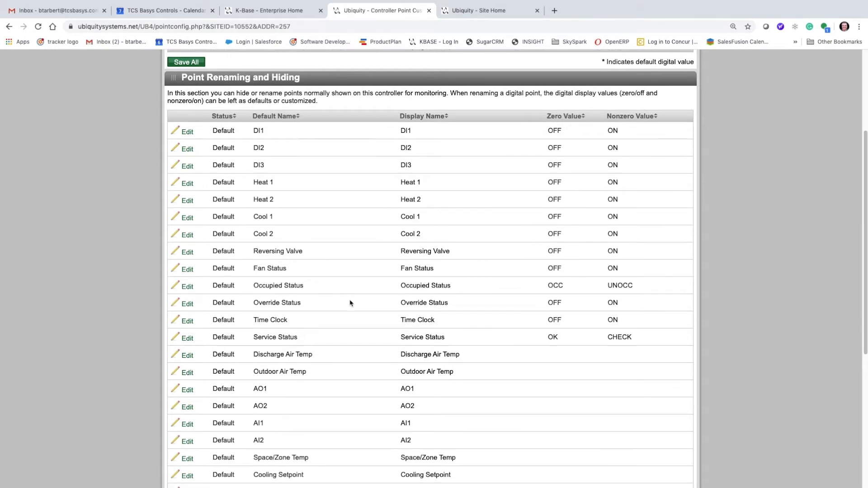
scroll(352, 303, down, 1)
scroll(351, 301, up, 5)
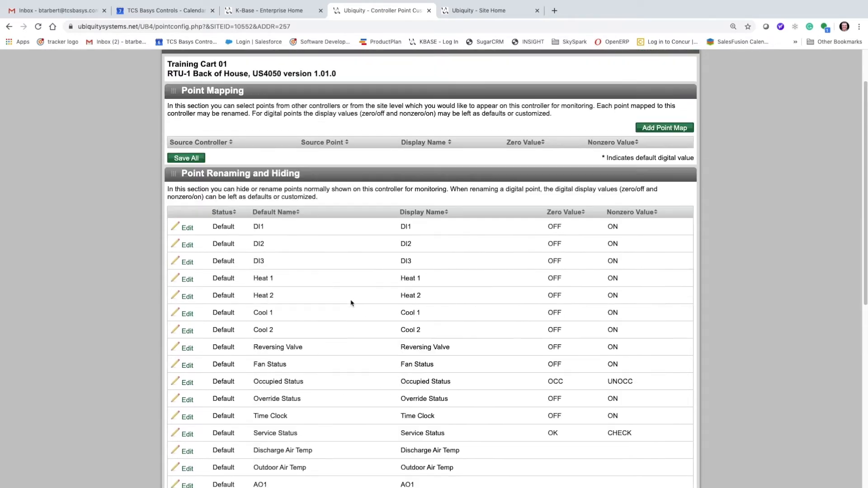
Set point DI1 to Renamed and give it the existing display name Fan Proving.
click(189, 228)
click(234, 231)
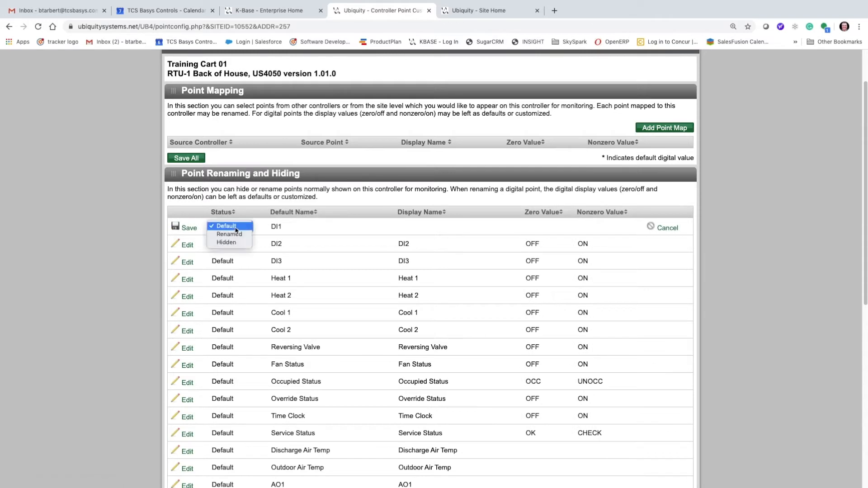
click(233, 234)
click(408, 228)
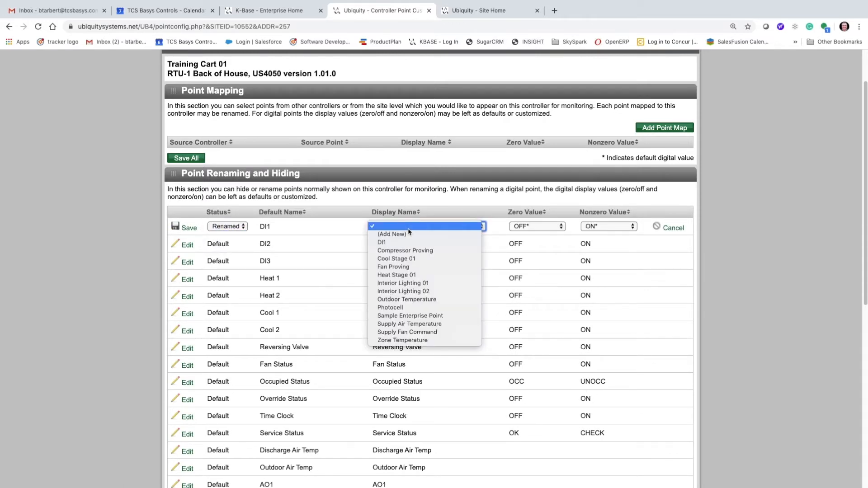
click(415, 272)
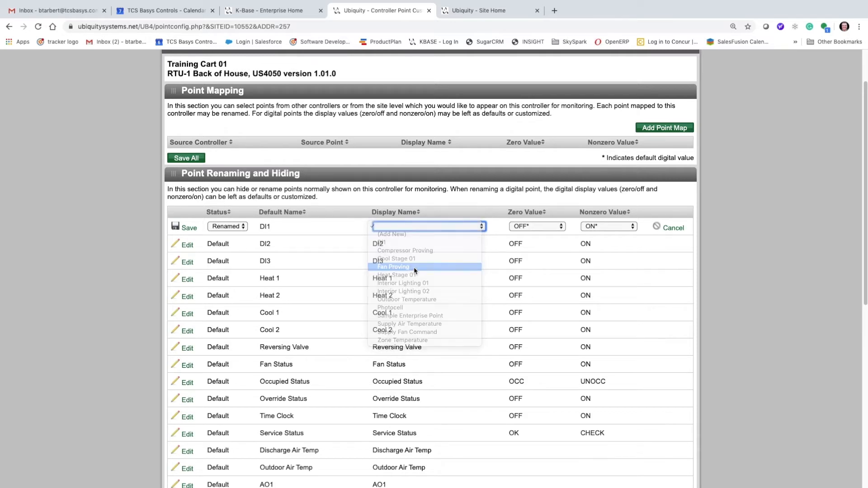
Set point DI2 to Renamed and give it the existing display name Compressor Proving.
click(189, 246)
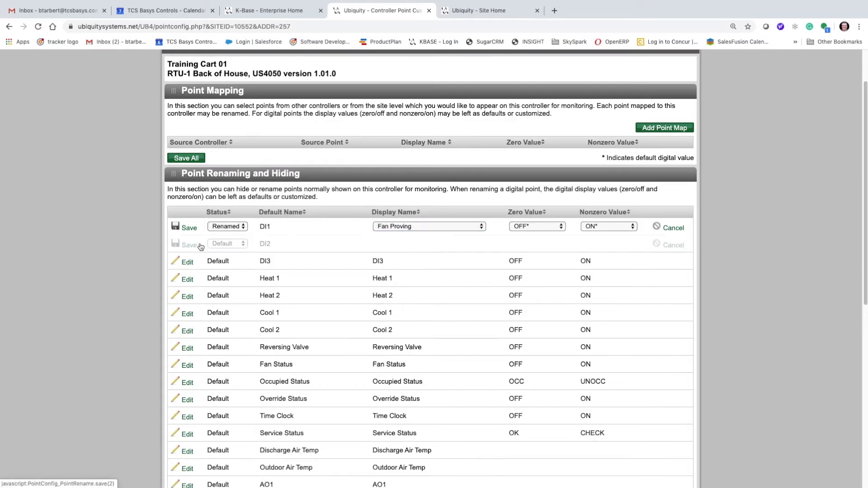
click(226, 244)
key(Return)
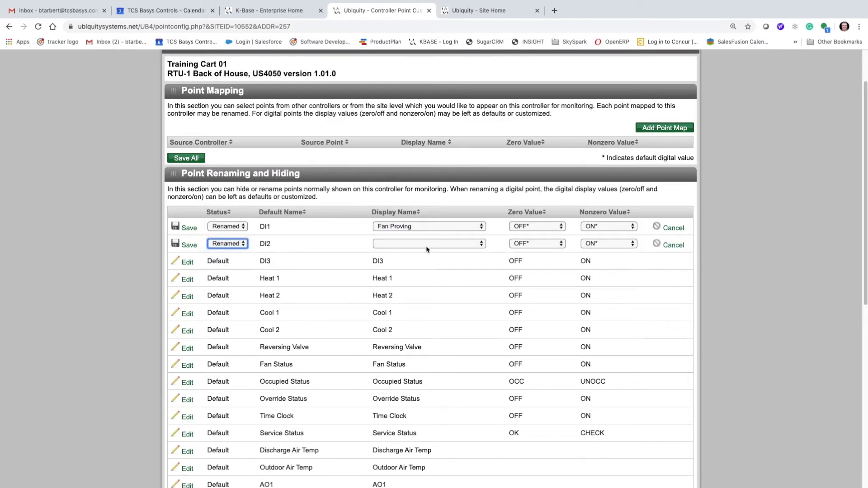
click(432, 246)
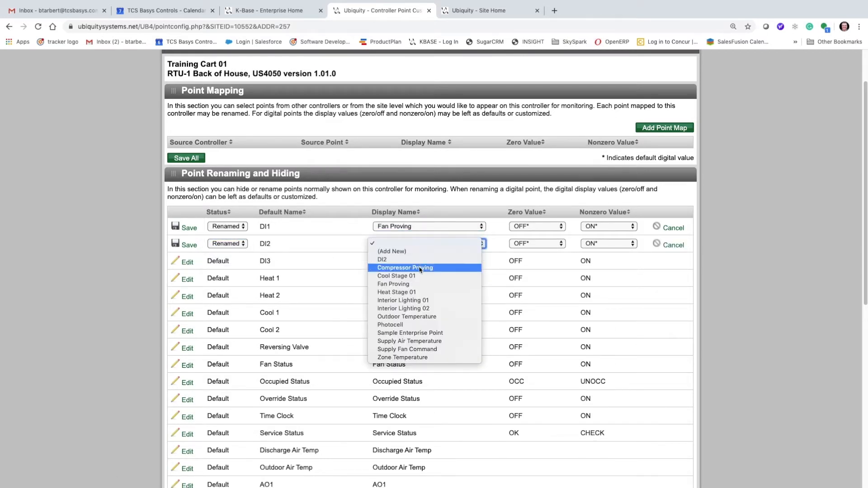
click(420, 268)
Set the status of points DI3, Heat 2 and Reversing Valve to Hidden.
click(187, 263)
click(226, 262)
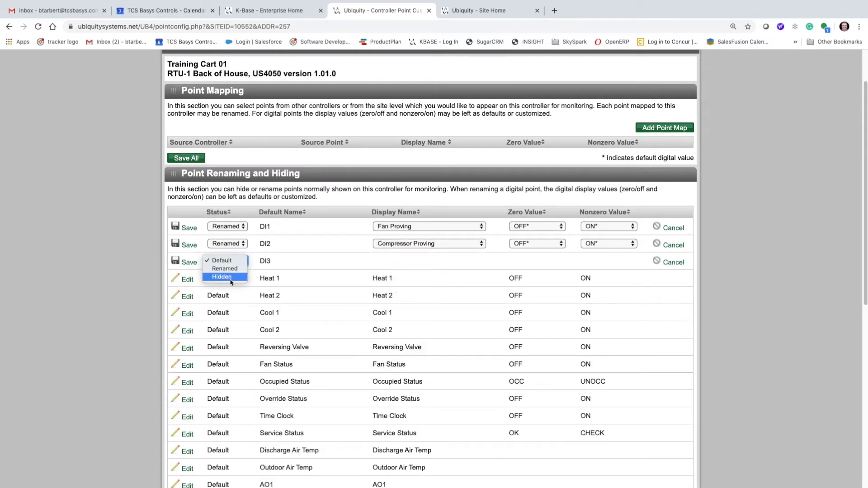
click(231, 277)
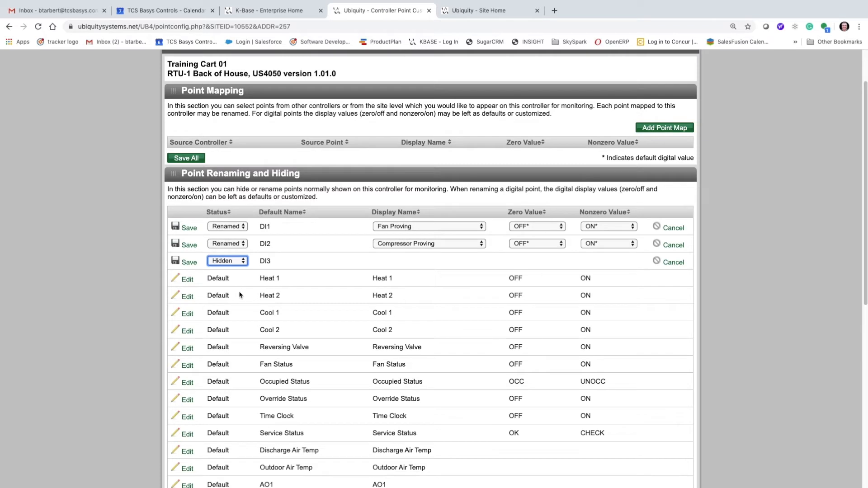
click(187, 298)
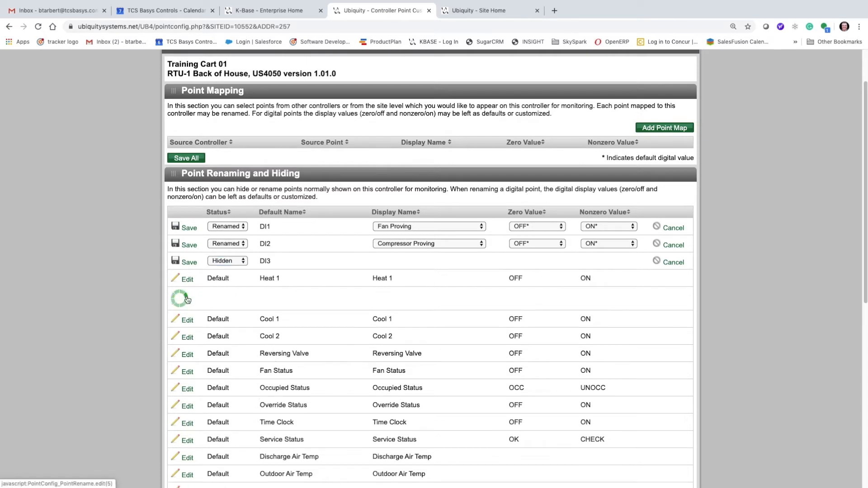
click(226, 295)
click(233, 312)
click(187, 348)
click(228, 348)
click(226, 363)
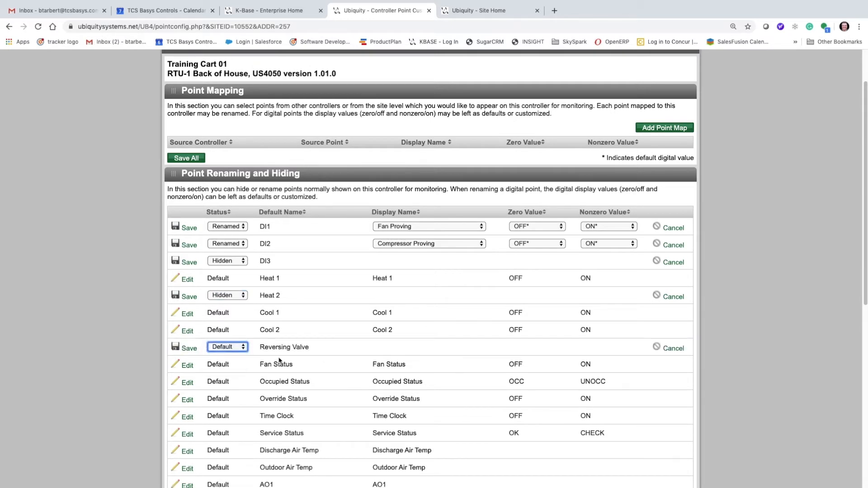
Set the Fan Status point to Renamed and add the new display name "Discharge Fan Command" for it.
scroll(339, 346, down, 1)
scroll(339, 322, down, 2)
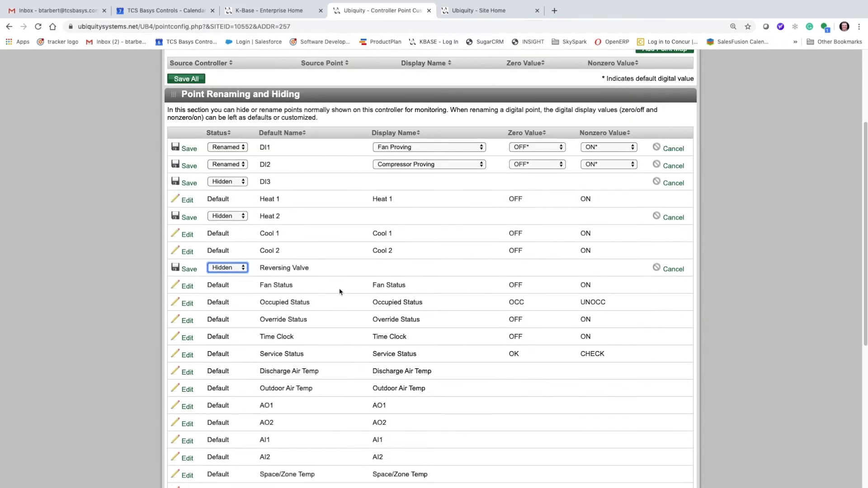
click(192, 288)
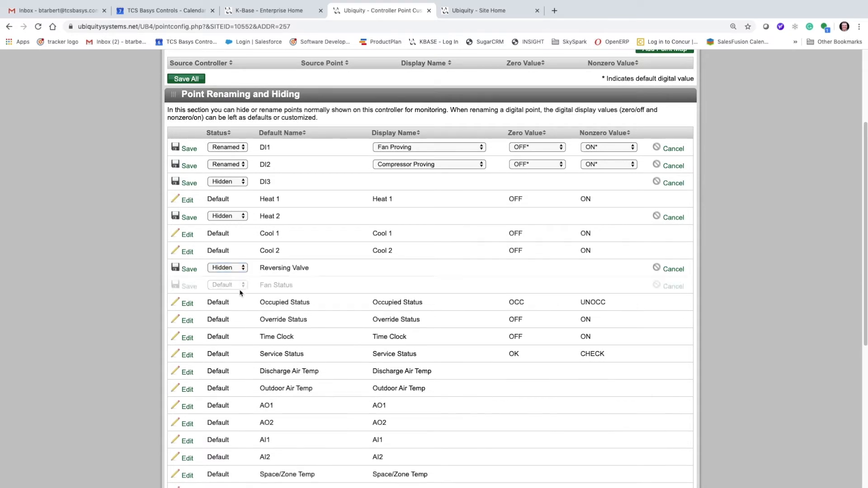
click(233, 285)
click(235, 293)
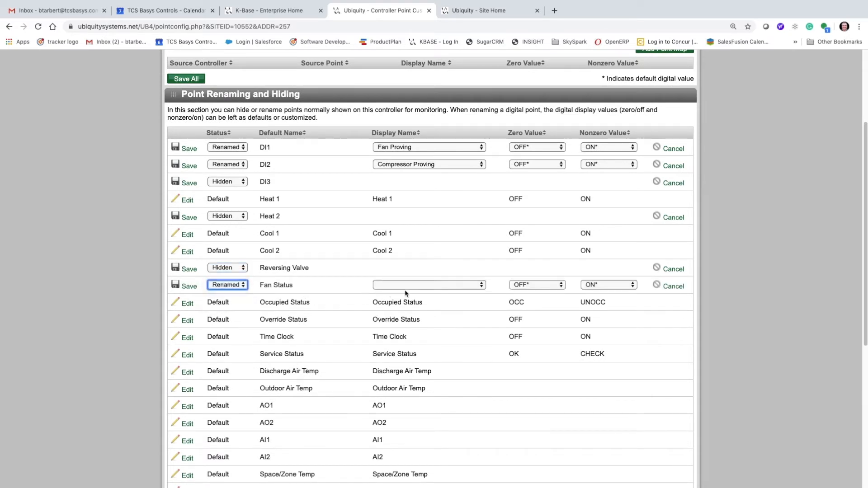
click(430, 286)
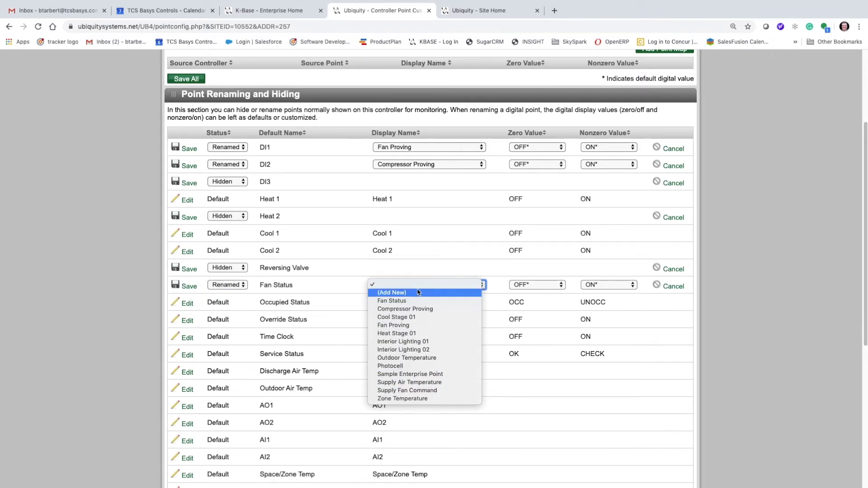
click(396, 293)
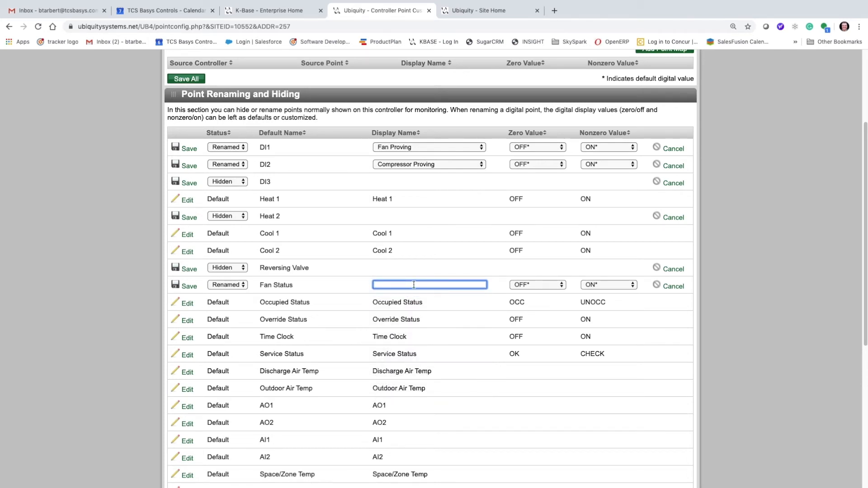
text(Discharge Fan Command)
Set the status of the Time Clock point to Hidden.
click(188, 339)
click(227, 337)
click(223, 352)
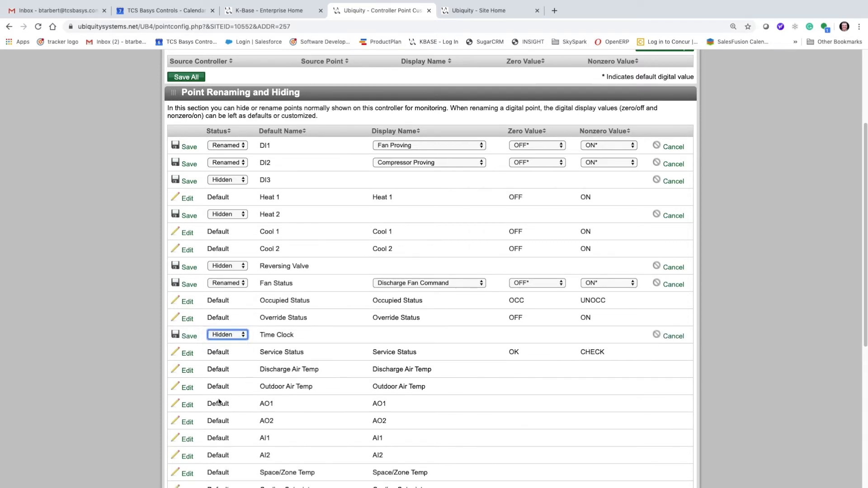
Set point AO1 to Renamed and add the new display name "Economizer Signal" for it.
click(187, 407)
click(227, 403)
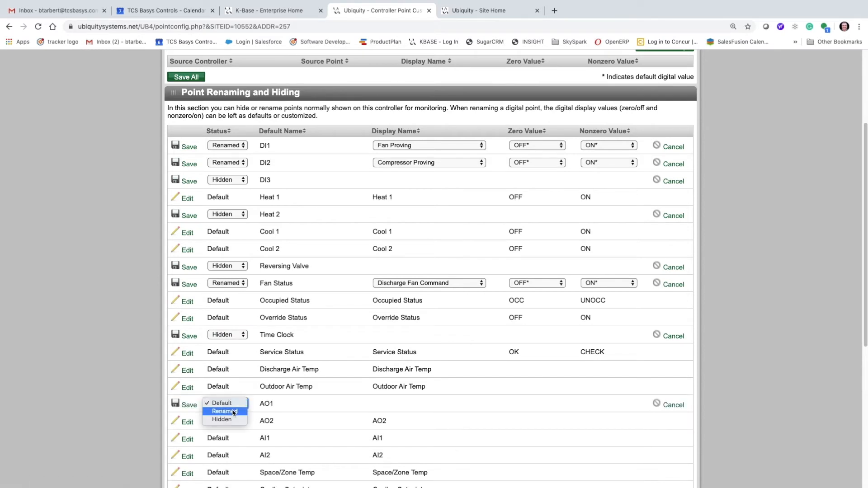
click(226, 412)
click(417, 403)
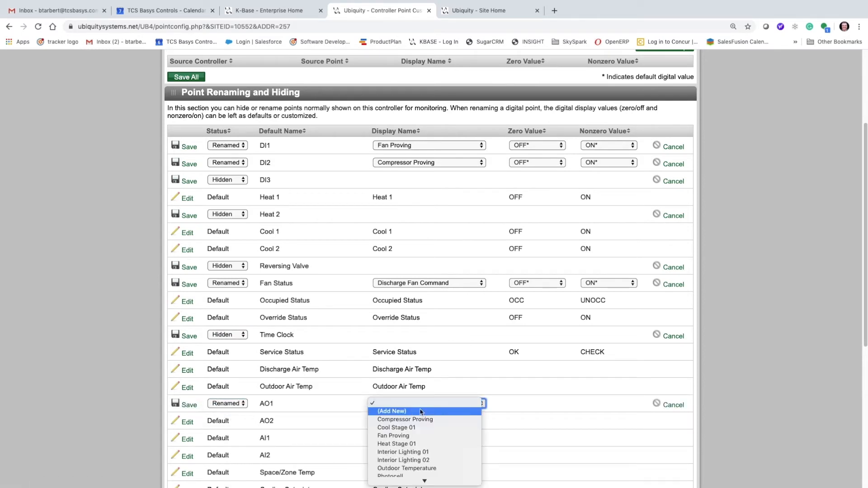
click(422, 410)
text(Economizer Signal)
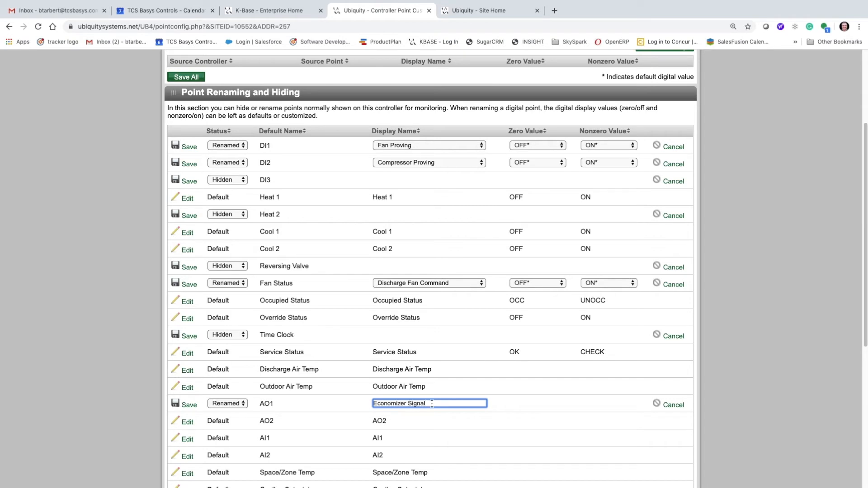
click(324, 358)
Save all the pending point renaming and hiding changes at once.
scroll(329, 355, down, 4)
scroll(330, 353, down, 3)
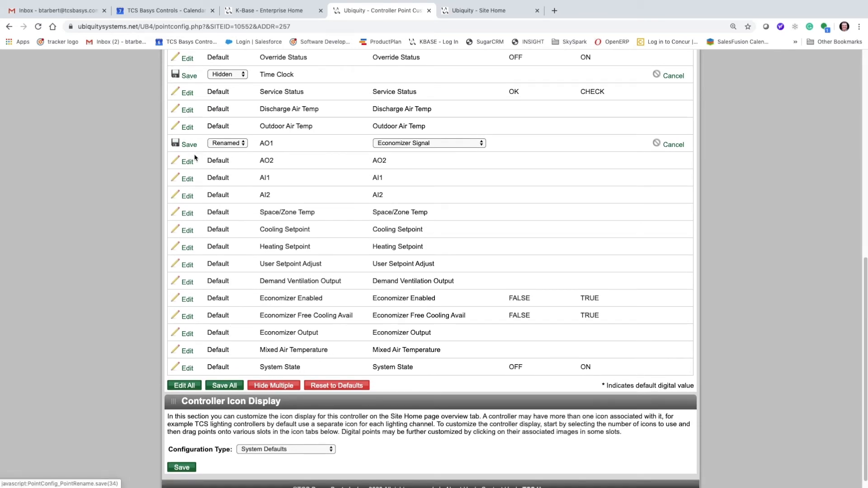
click(235, 386)
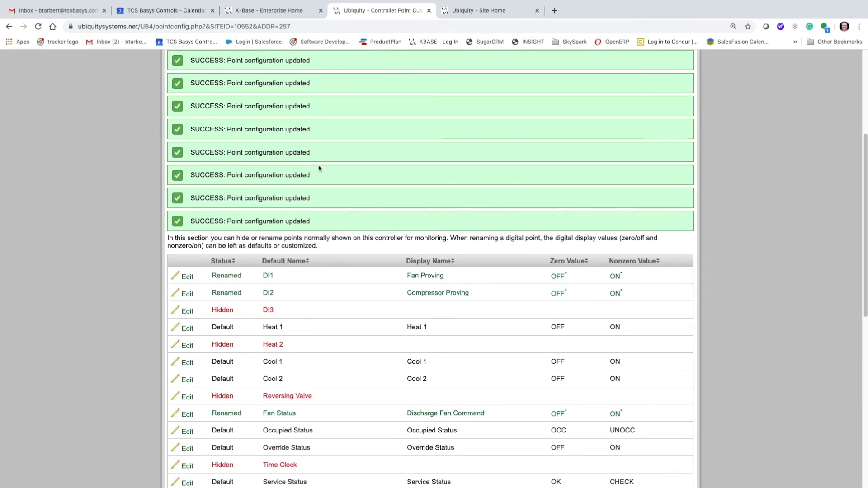
Hide AO2, AI1, AI2, Demand Ventilation Output and Mixed Air Temperature together using the multiple-point hiding option.
scroll(323, 218, down, 5)
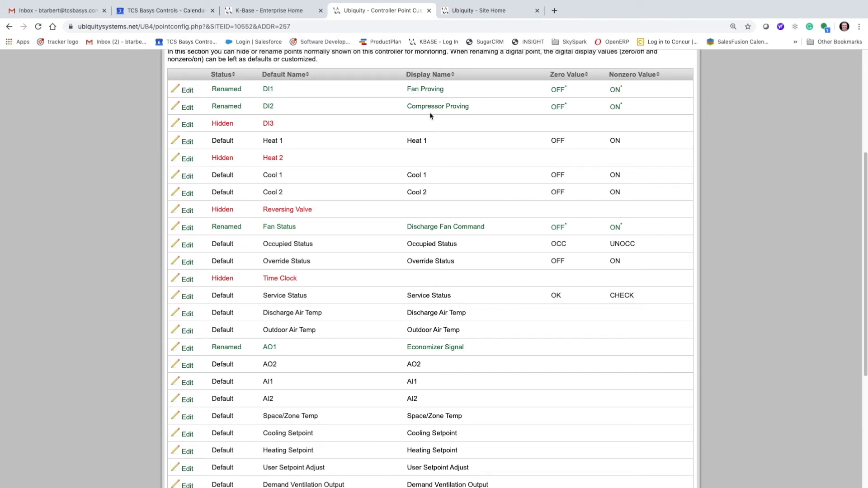
scroll(351, 197, down, 3)
scroll(352, 197, down, 1)
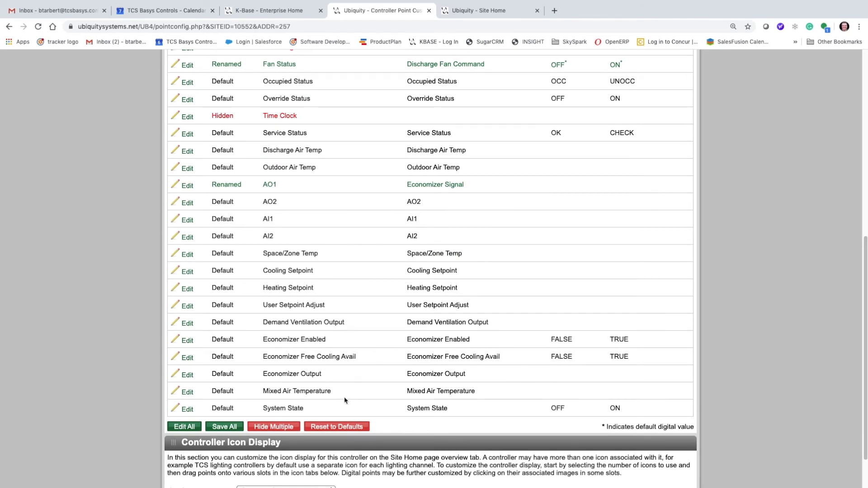
click(282, 428)
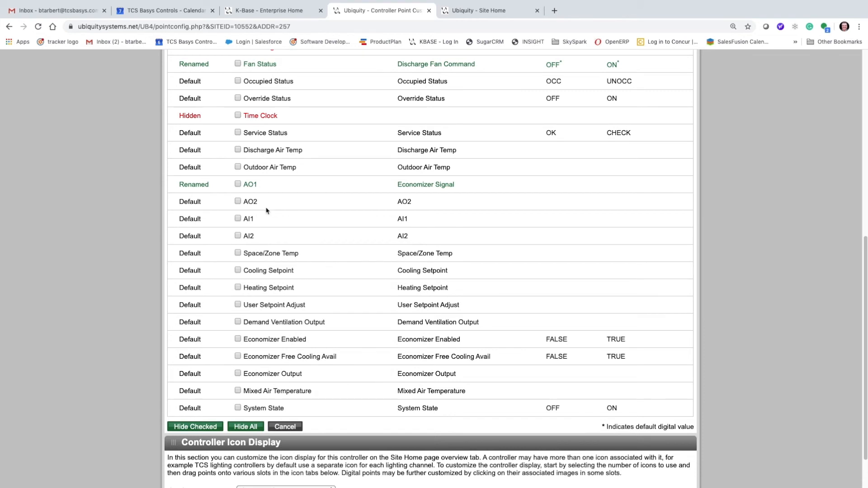
click(238, 202)
click(238, 235)
click(237, 391)
click(198, 427)
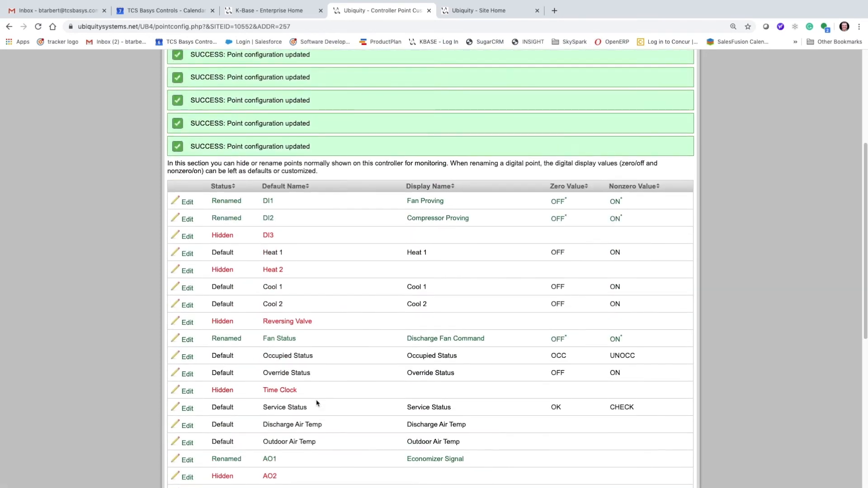
Review the updated point list and view the RTU-6 controller summary in the other open Site Home page.
scroll(316, 403, up, 1)
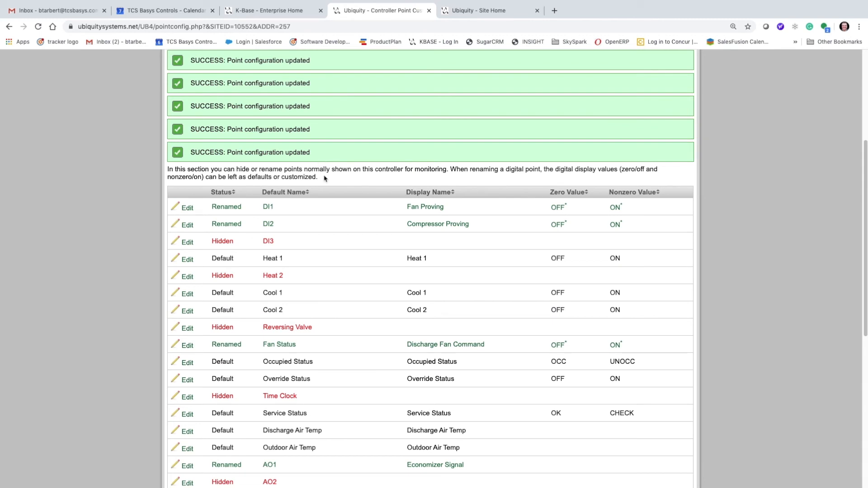
scroll(333, 312, down, 1)
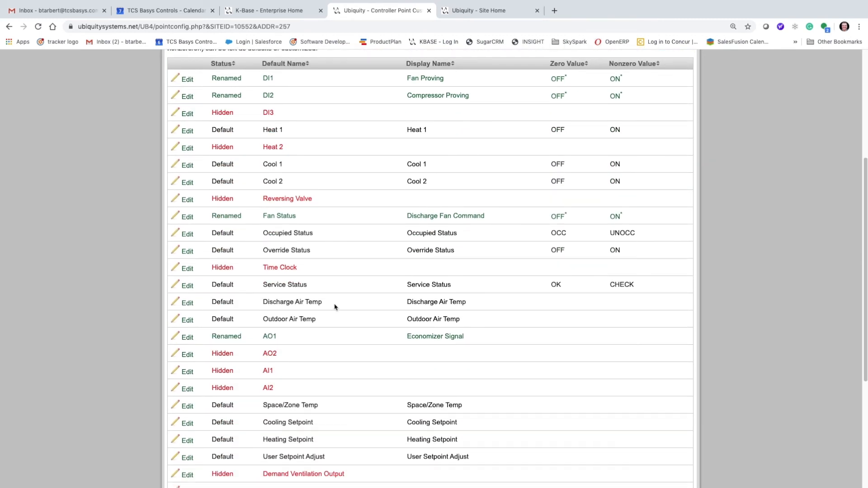
scroll(335, 310, down, 2)
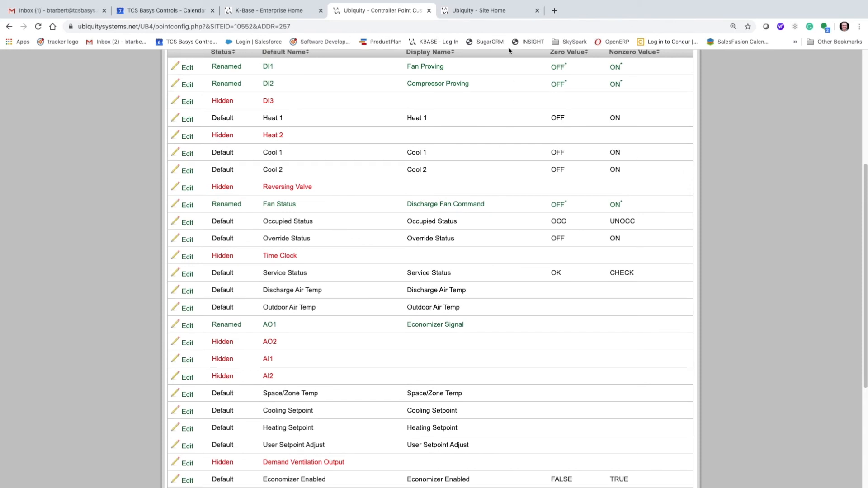
click(481, 10)
scroll(380, 304, down, 2)
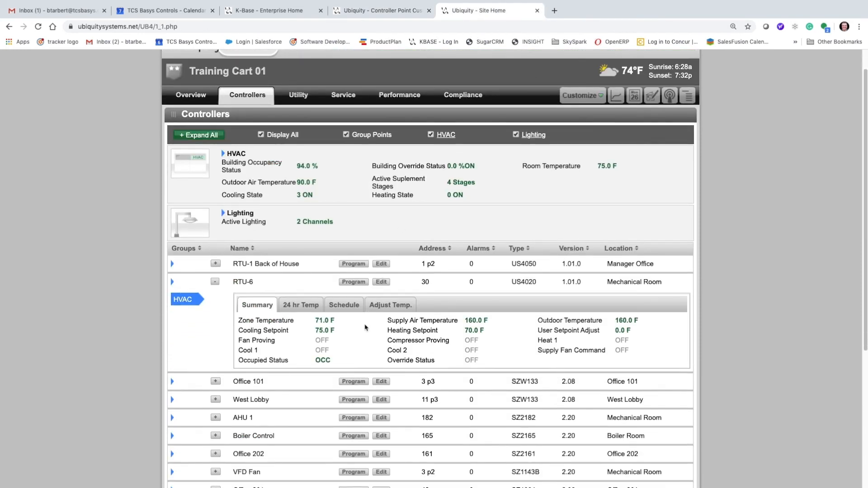